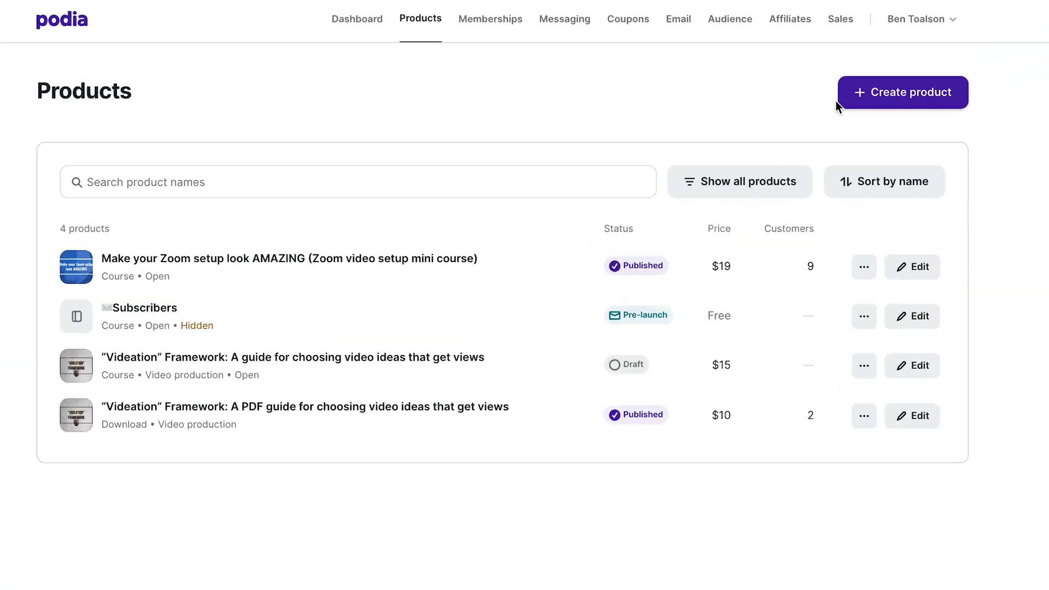
Start creating a new product named 'New online course' of type Online course
left_click(867, 97)
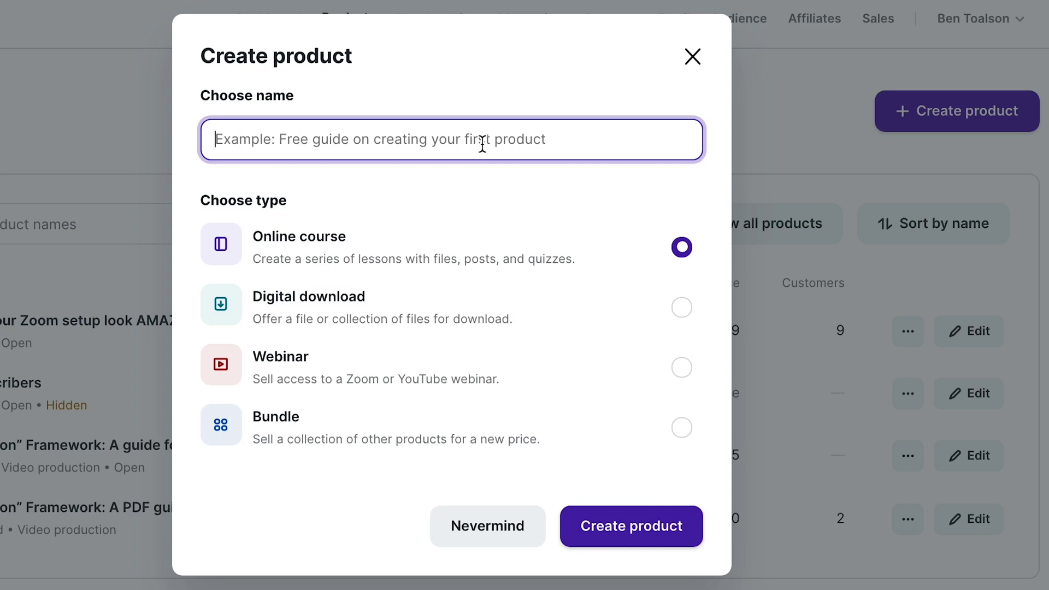
type("New online cours")
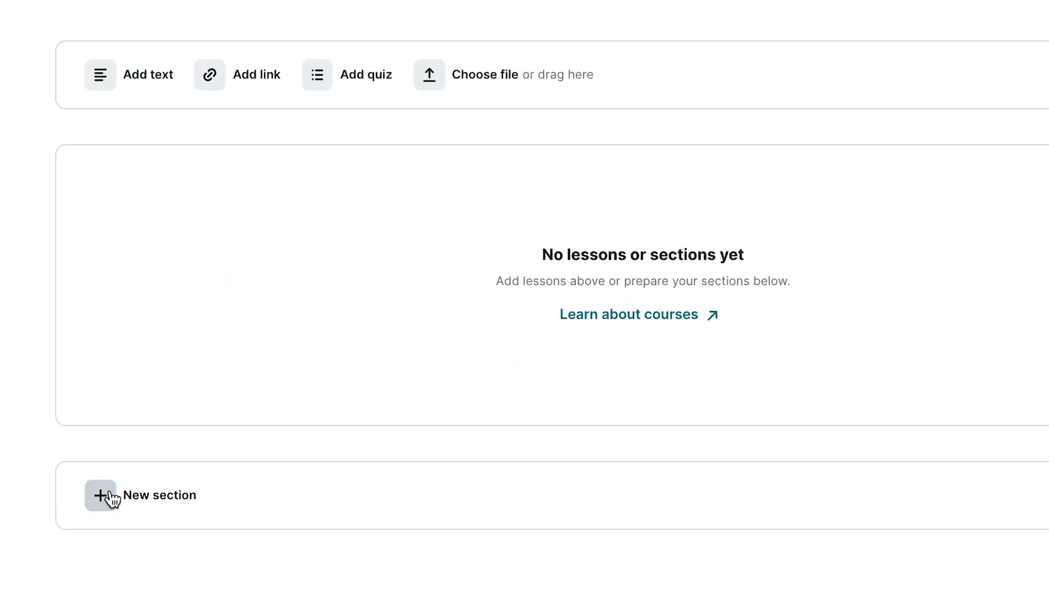
Add a first section titled 'Section number 1' with a short description and save it
left_click(106, 495)
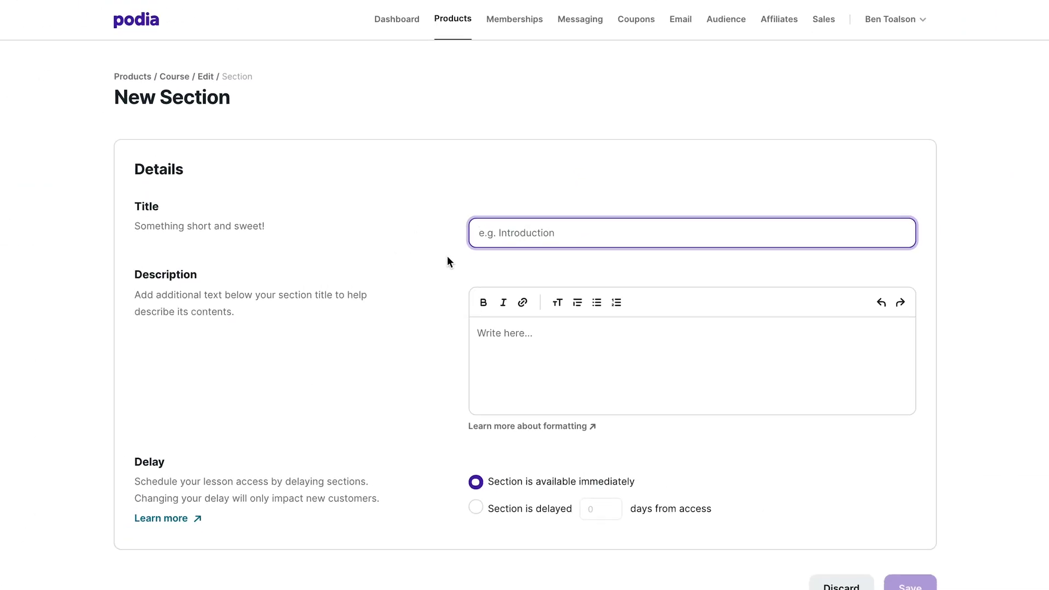
type("Section number 1")
key("Tab")
type("This is the description for section number 1")
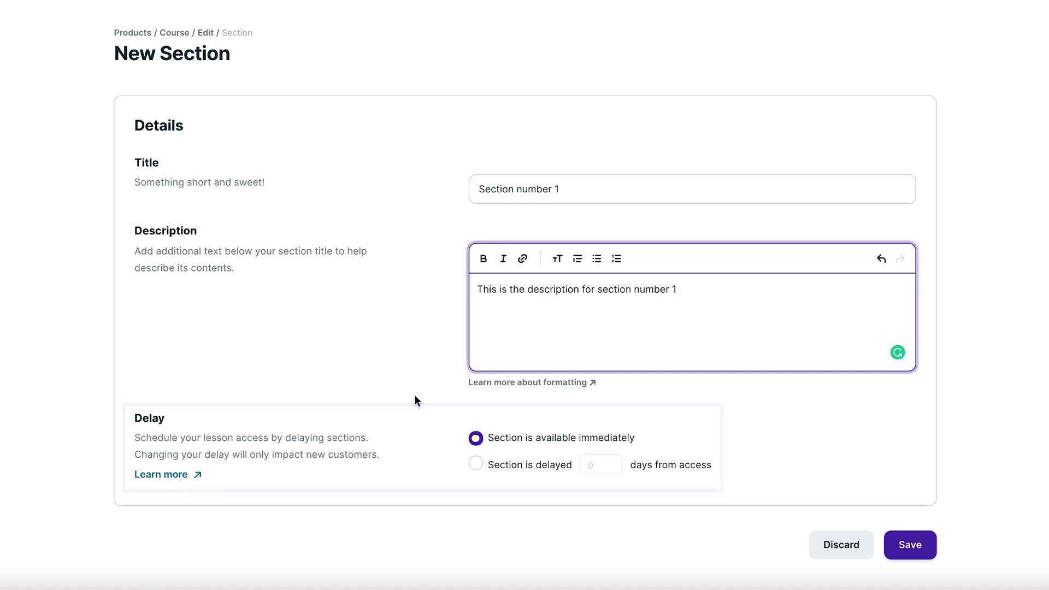
left_click(896, 552)
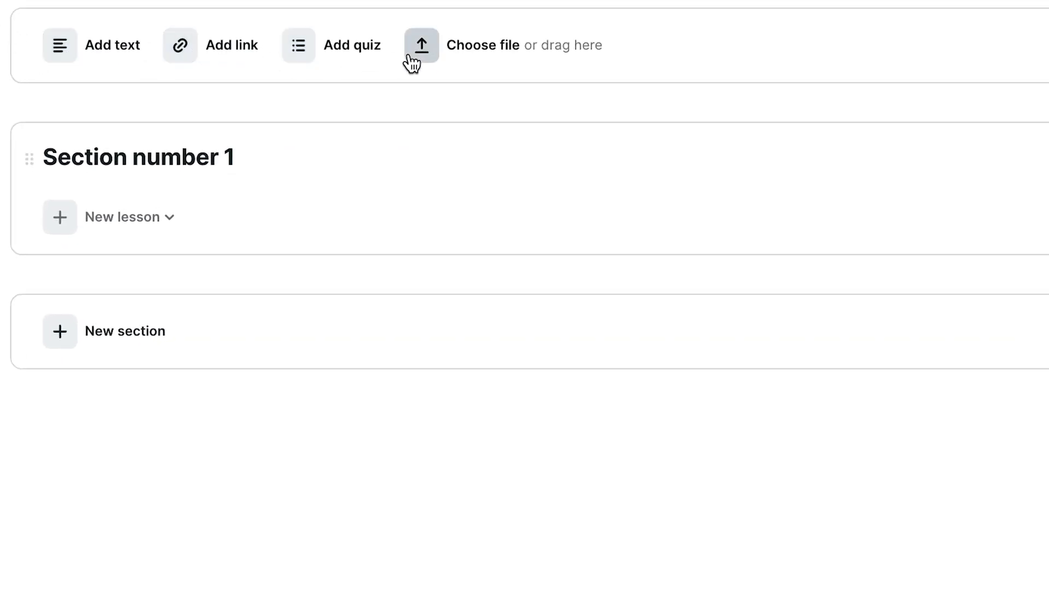
Add a text lesson 'Content title' with a three-item bulleted list and save it
left_click(163, 227)
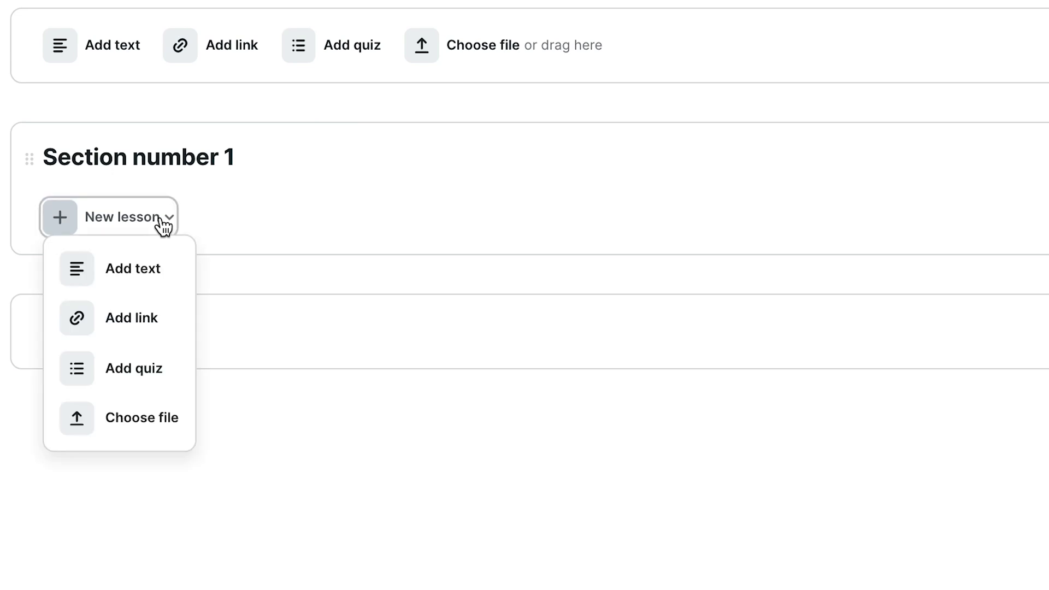
left_click(150, 264)
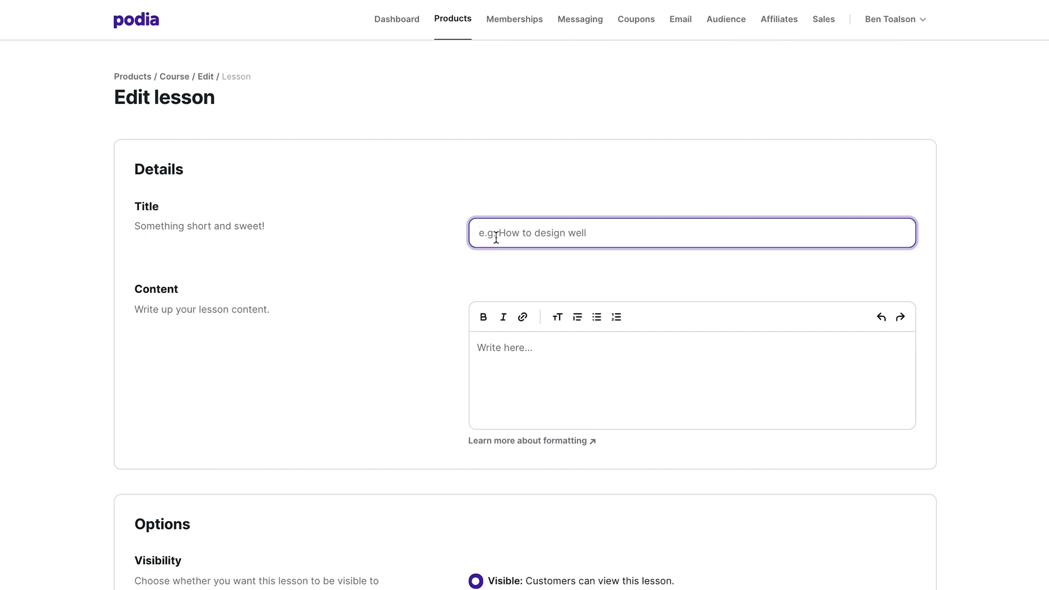
type("Content title")
left_click(511, 347)
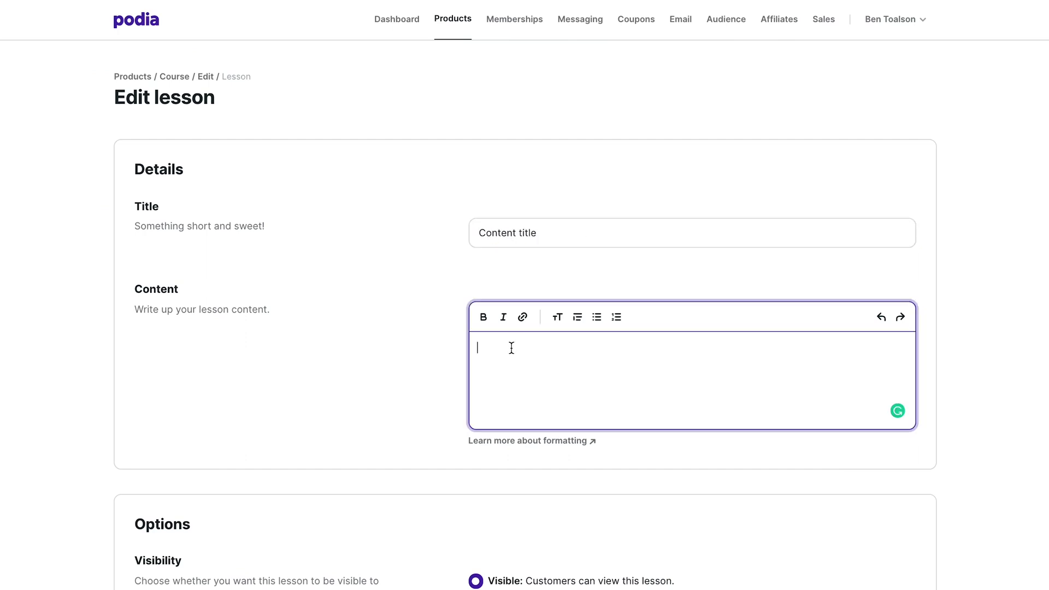
left_click(595, 322)
type("This is item number 1")
key("Return")
type("This is item number 2")
key("Return")
type("This i")
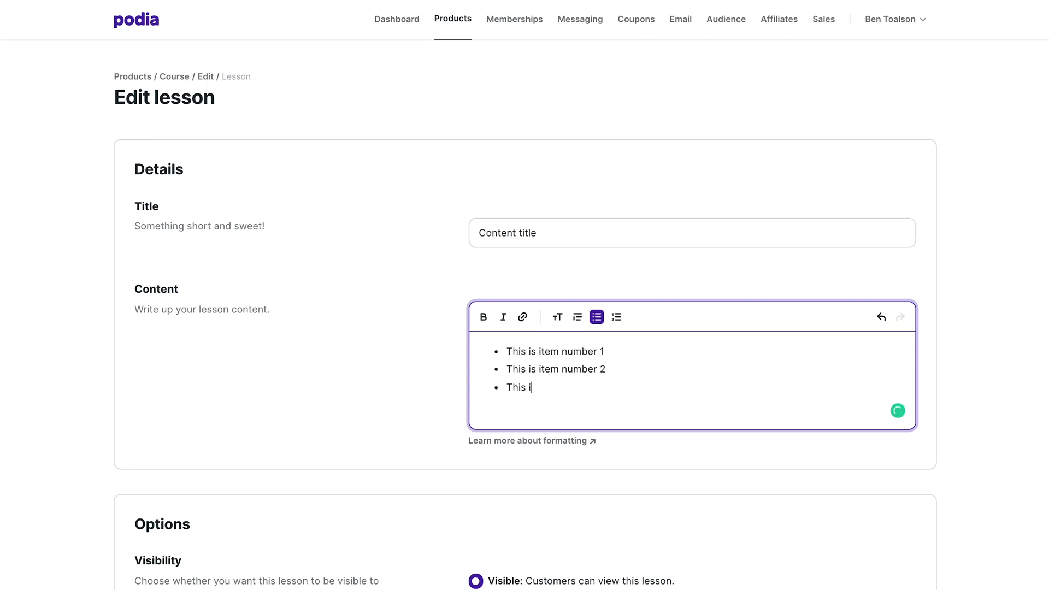
type("s item number 3")
scroll(419, 372, "down", 5)
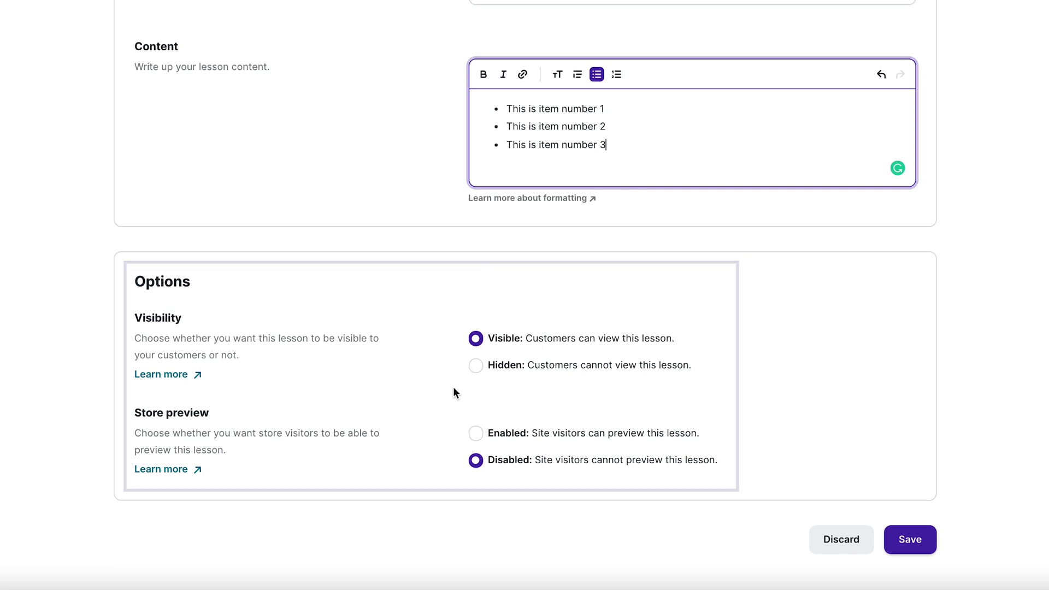
left_click(910, 538)
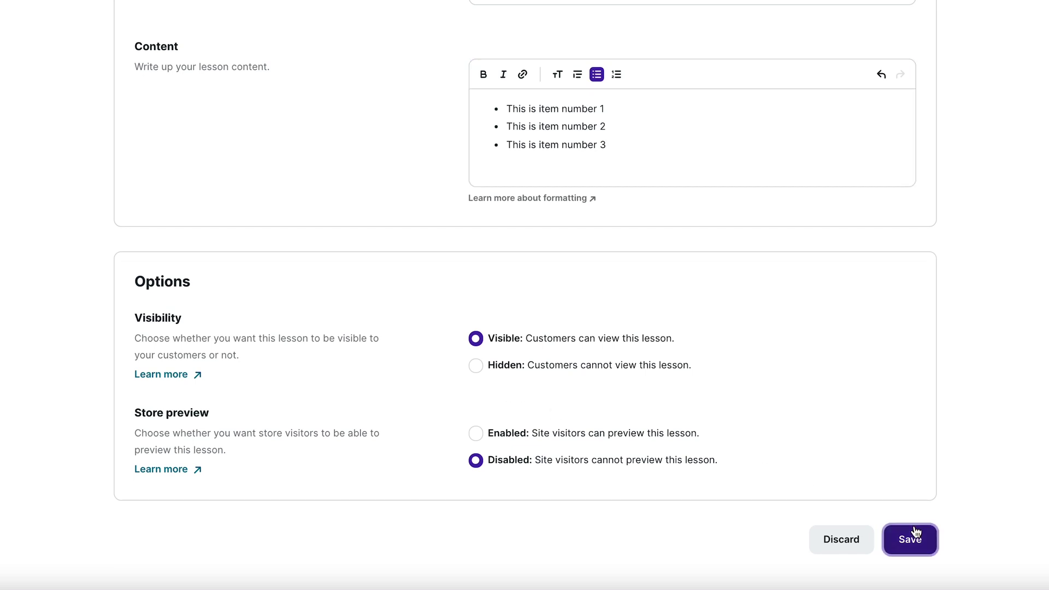
Upload a video lesson, title it 'Video title' with a short description, and save it
left_click(167, 284)
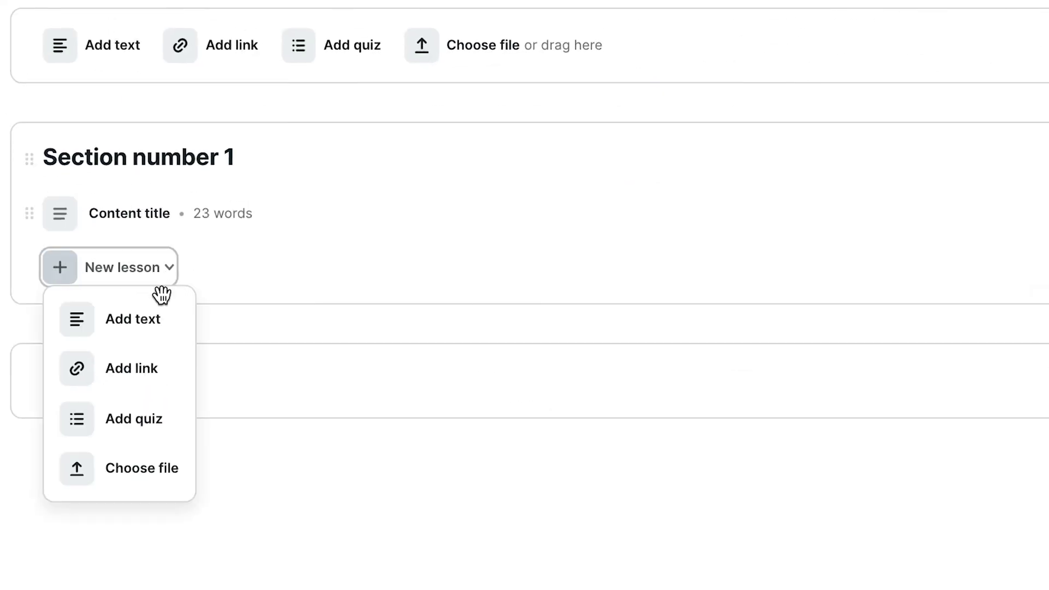
left_click(137, 463)
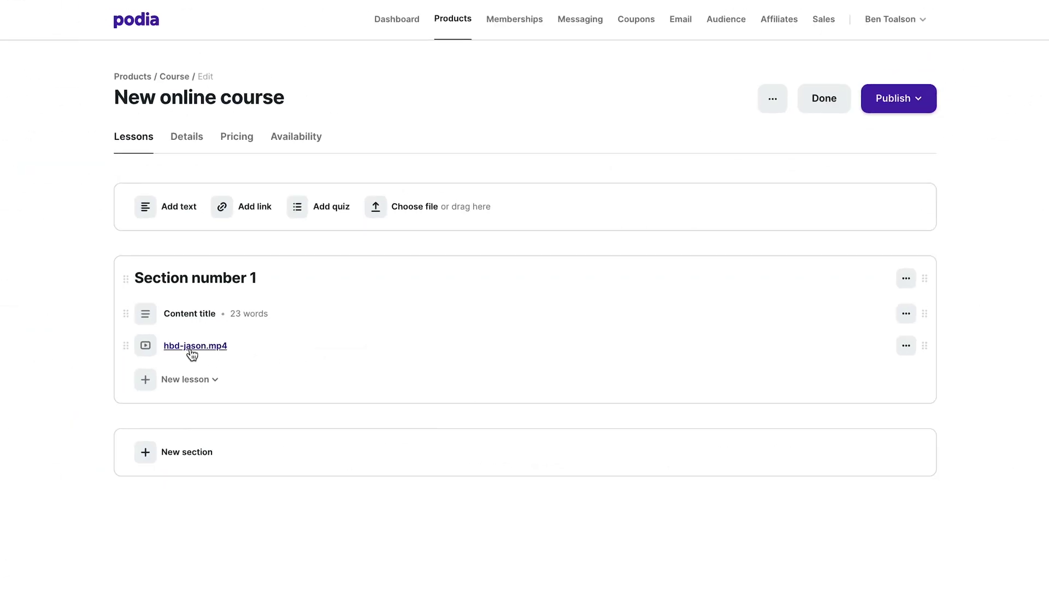
left_click(191, 347)
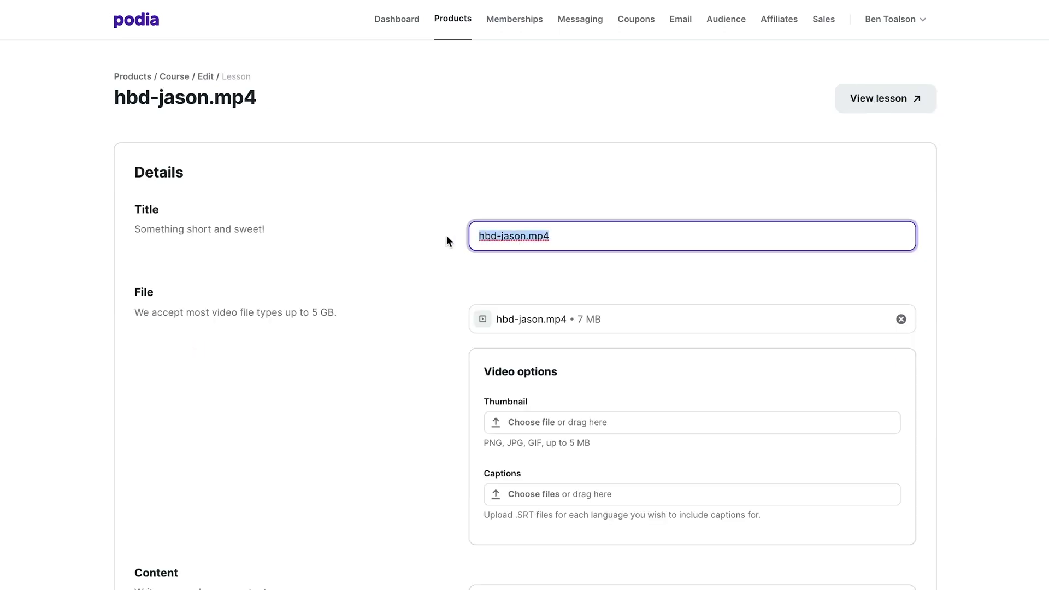
type("Video title")
scroll(437, 331, "down", 2)
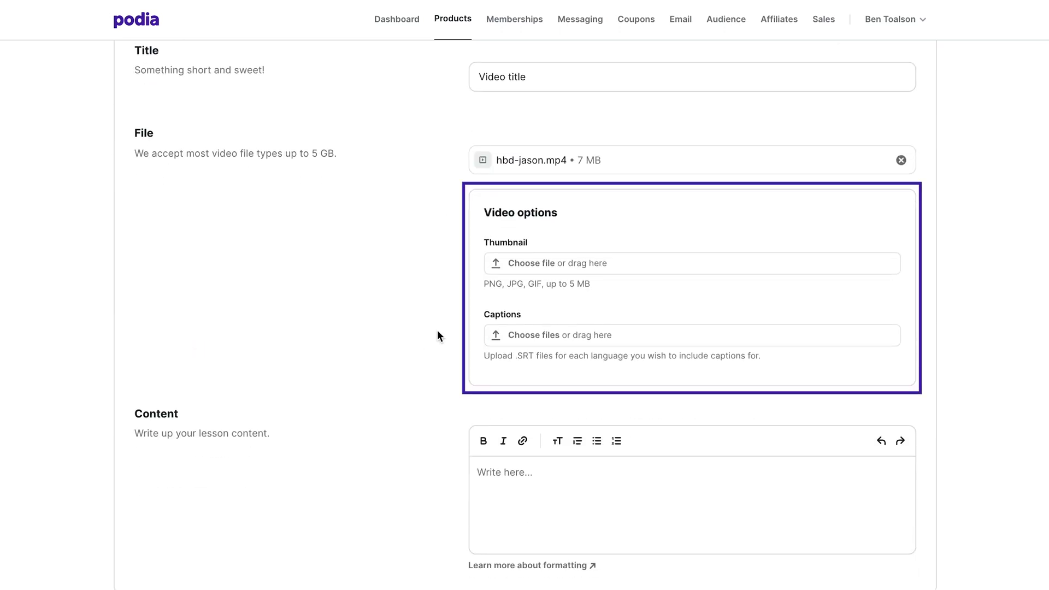
left_click(500, 475)
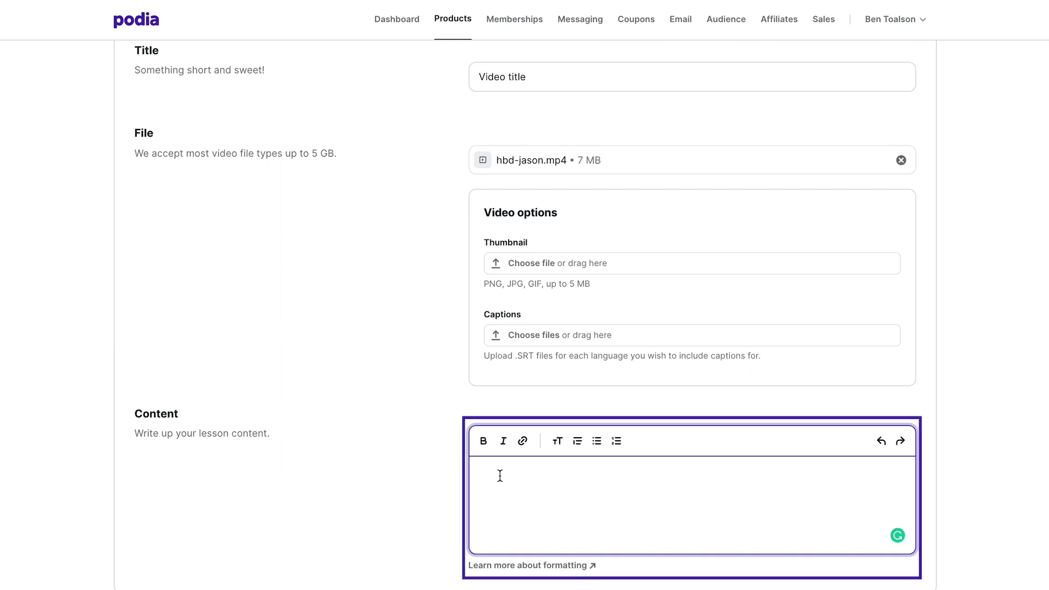
type("This is a ")
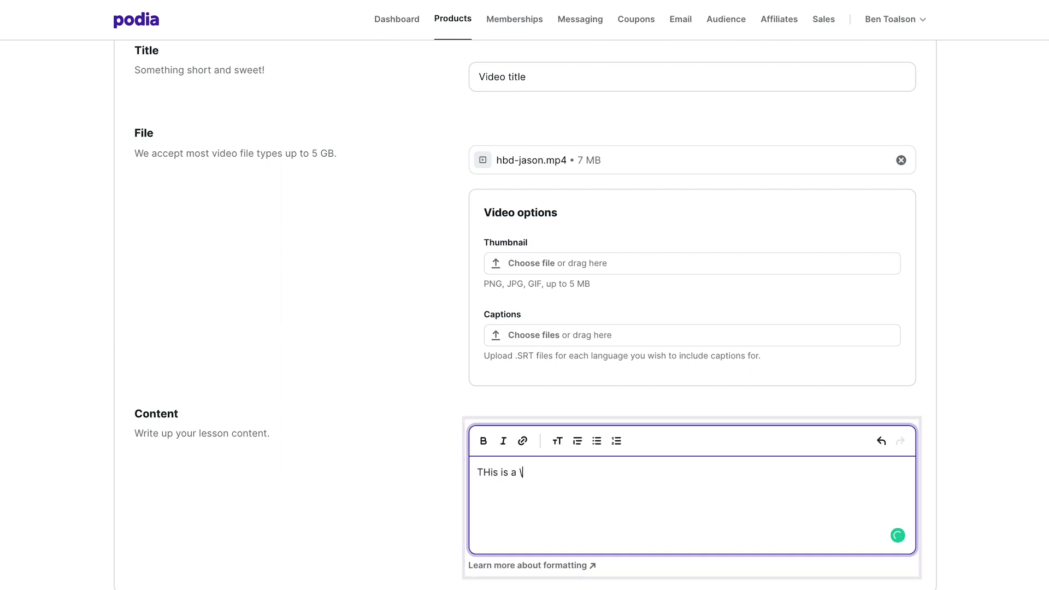
type("description")
left_click(934, 571)
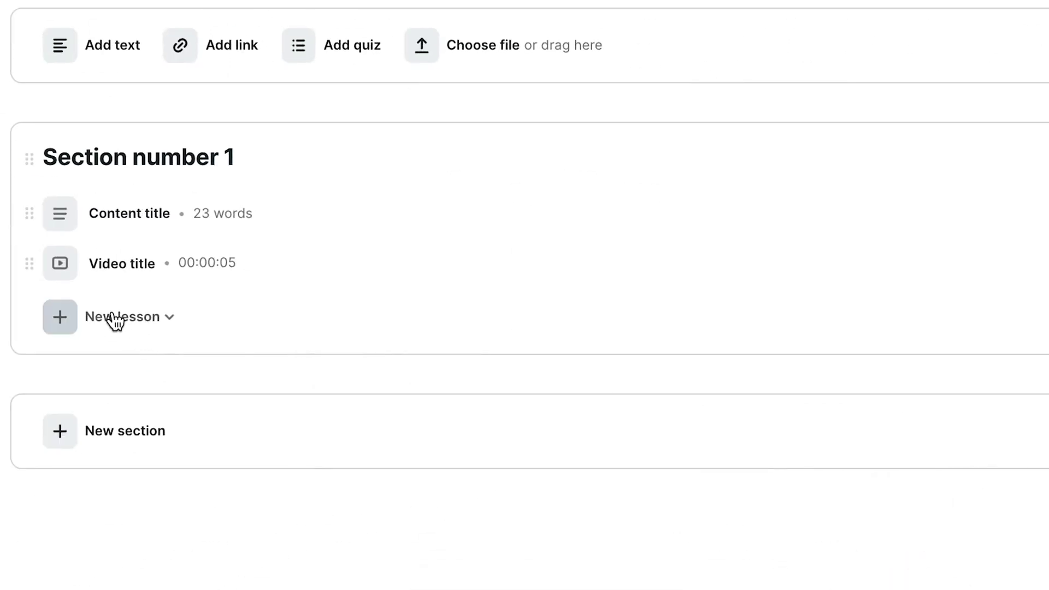
left_click(115, 318)
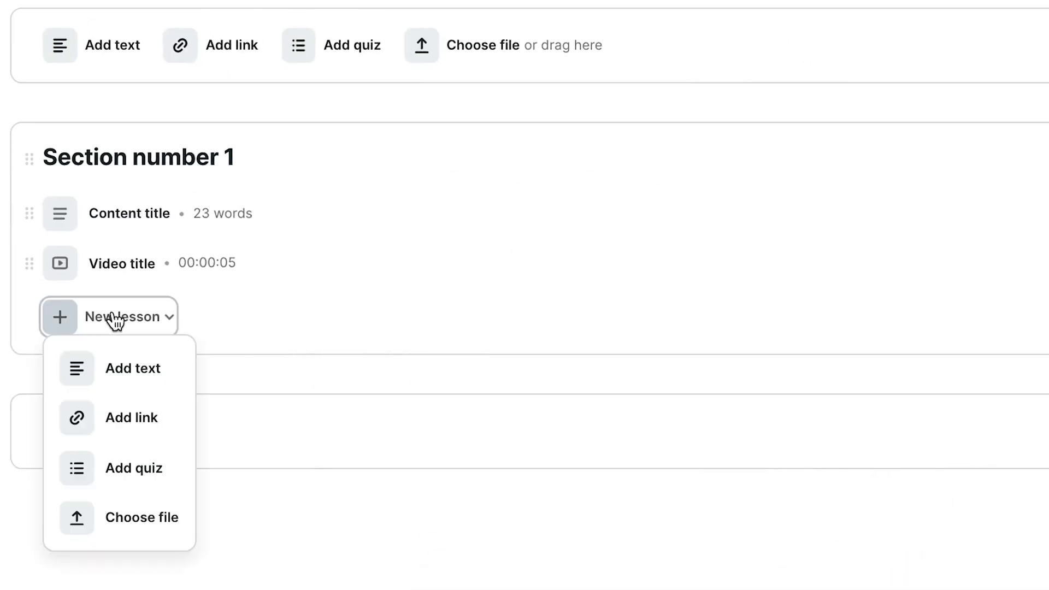
Add quiz 'Quiz title' with question 'This is a question', one right and two wrong answers
left_click(115, 471)
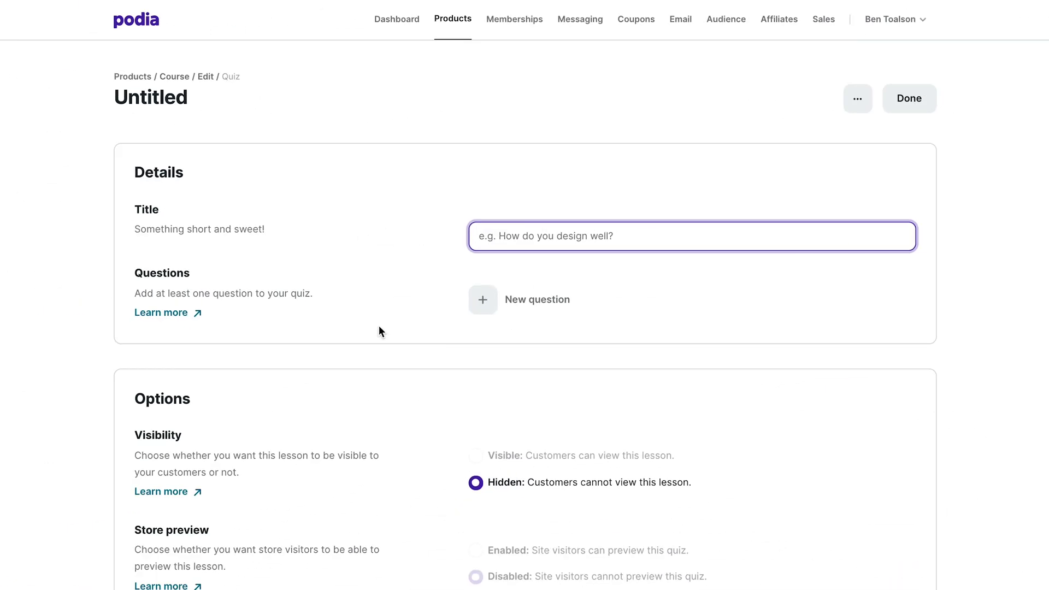
type("Quiz title")
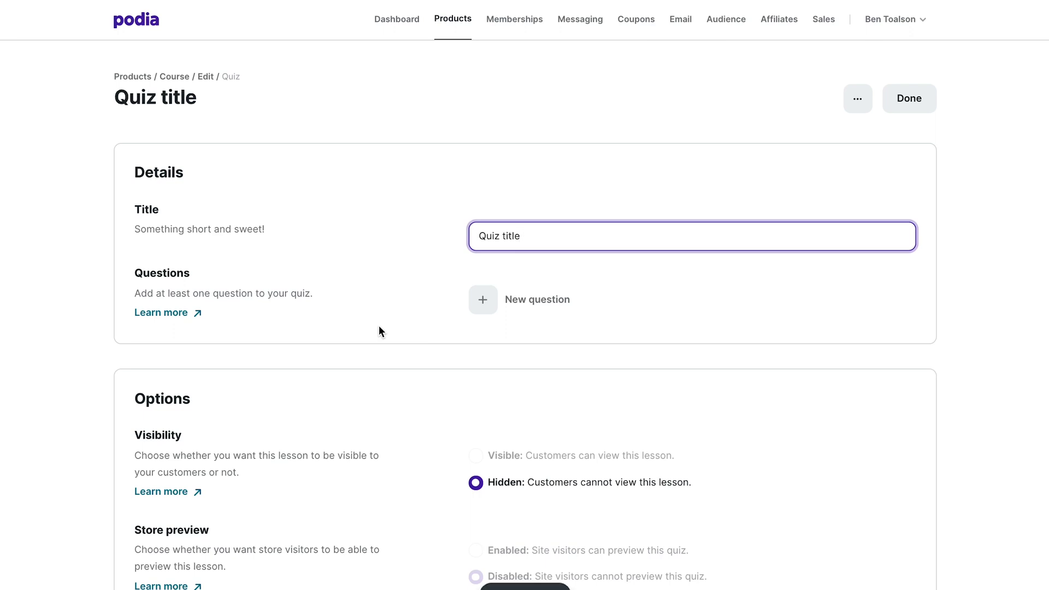
left_click(482, 301)
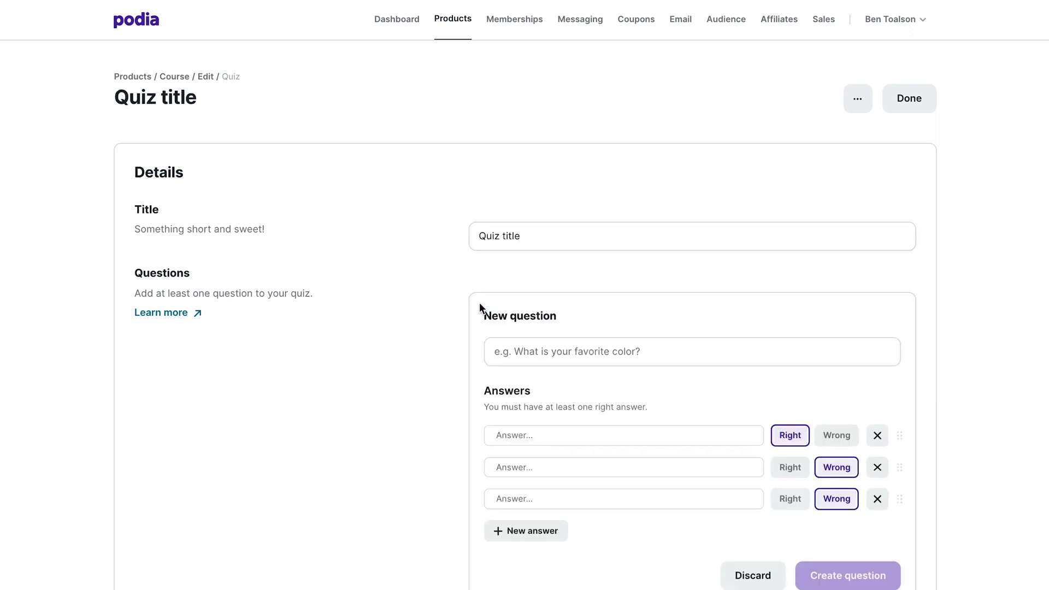
left_click(562, 351)
type("This is a question")
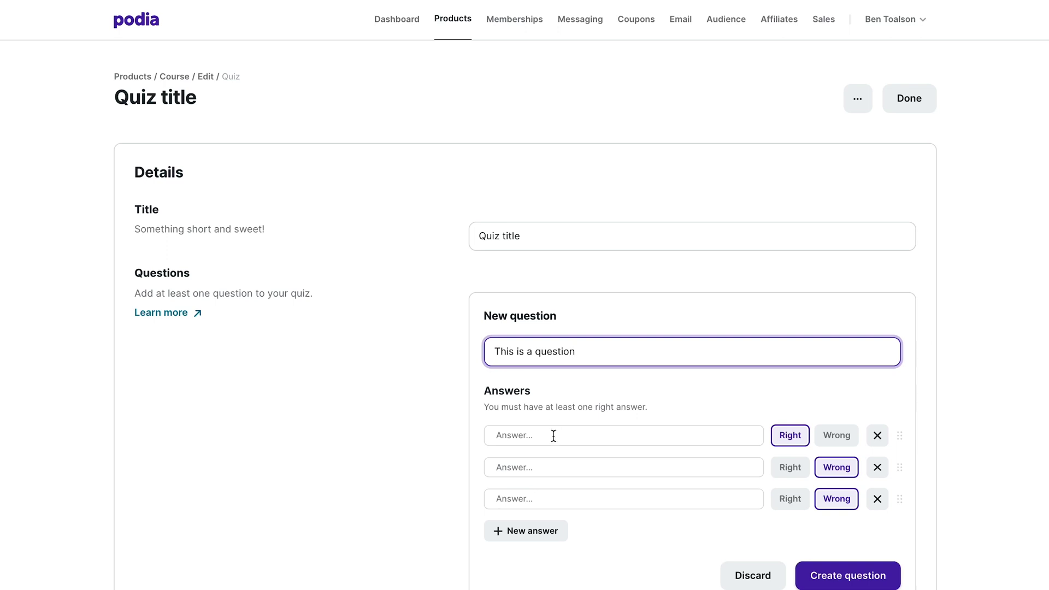
left_click(554, 436)
type("This is the right answer")
key("Tab")
key("Tab")
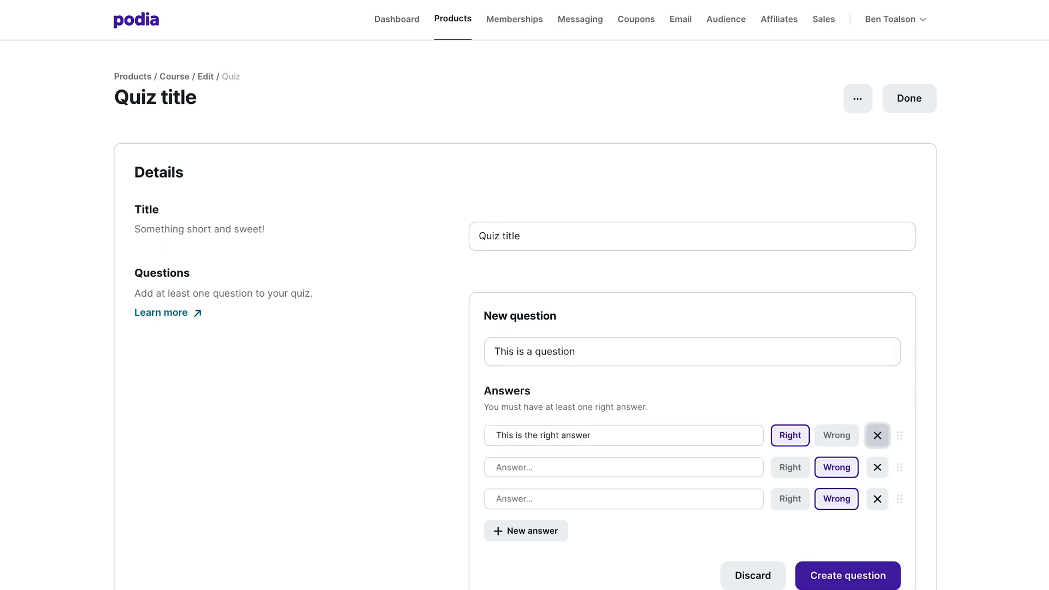
key("Tab")
type("Incorrect")
key("Tab")
key("Tab")
key("Tab")
type("Incorrect")
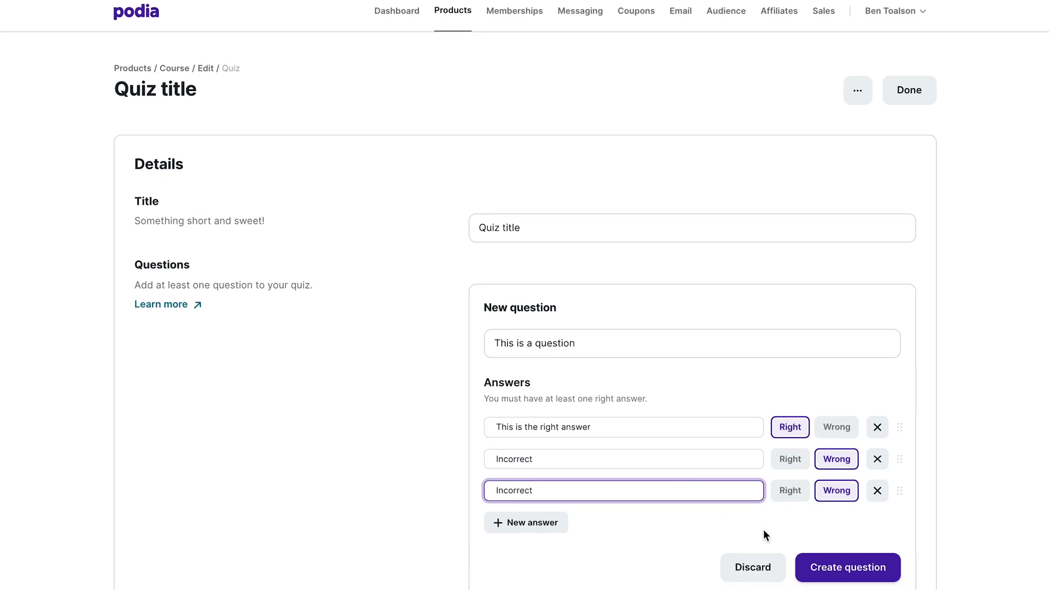
left_click(878, 569)
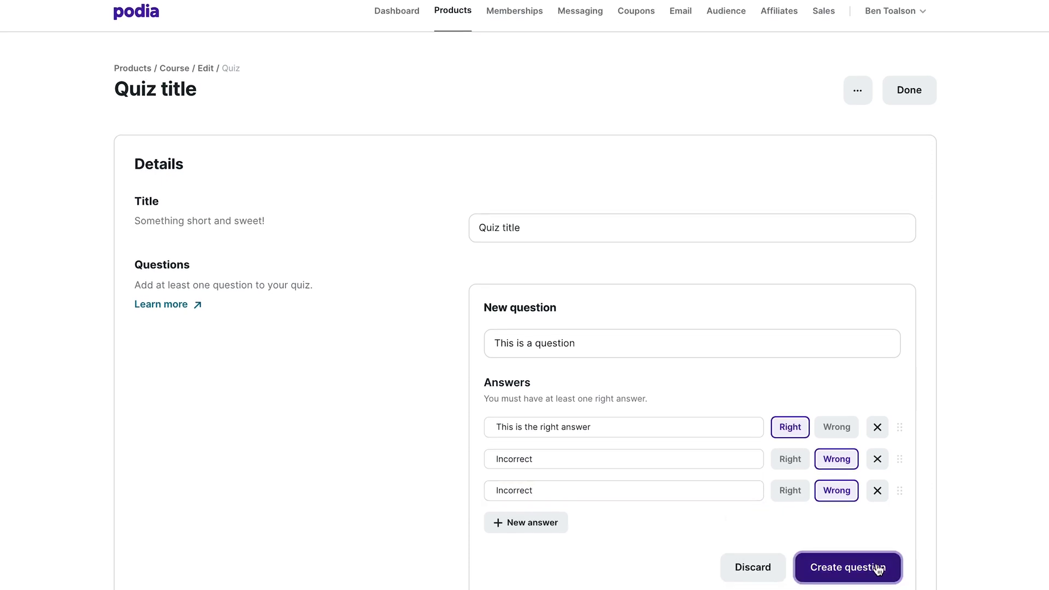
Make the quiz lesson visible to customers and finish back to the lessons outline
mouse_move(476, 450)
left_click(475, 452)
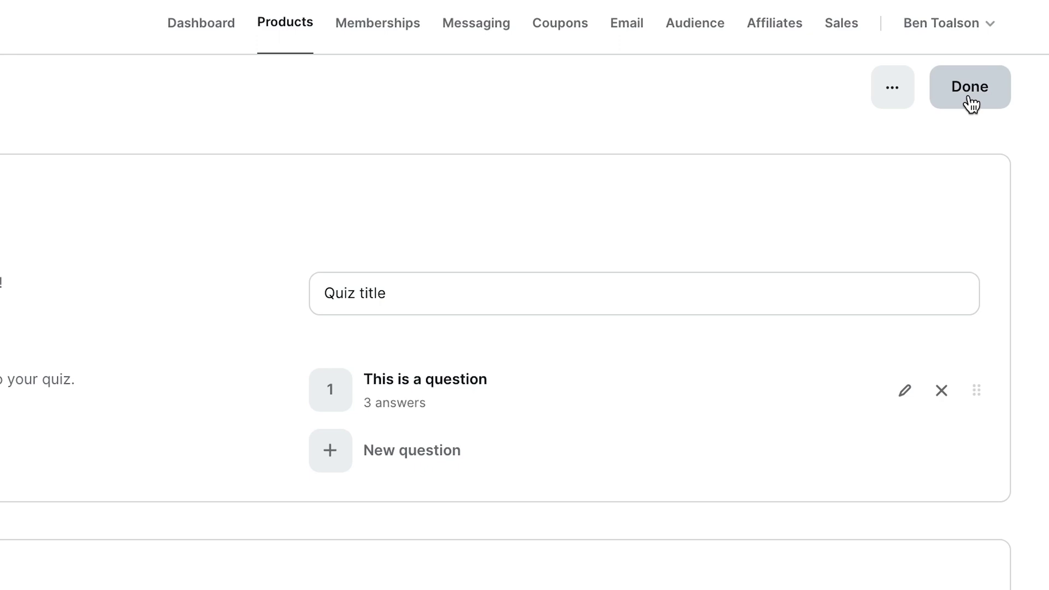
left_click(970, 102)
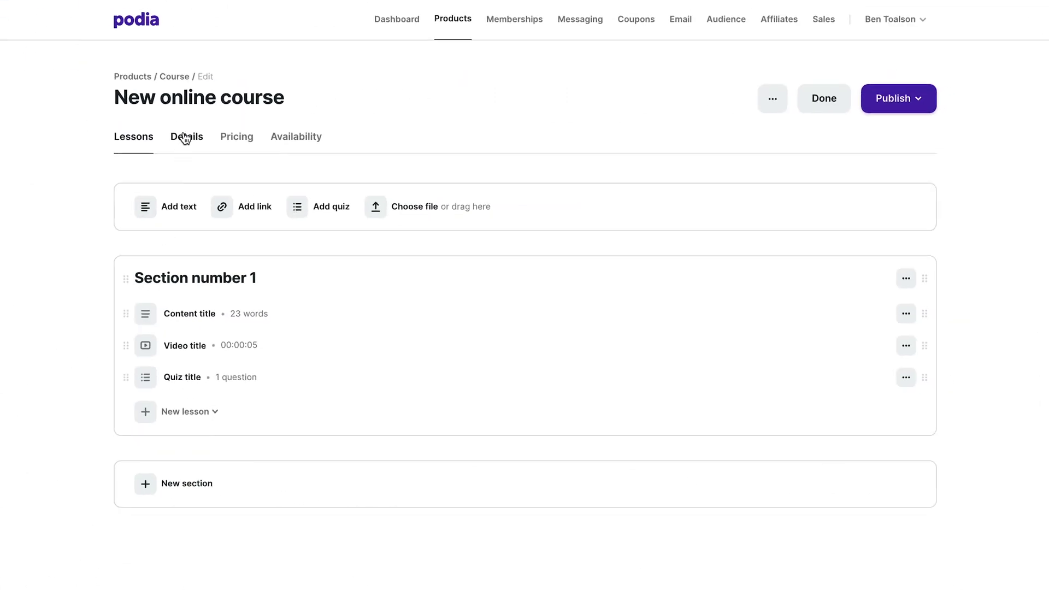
left_click(185, 137)
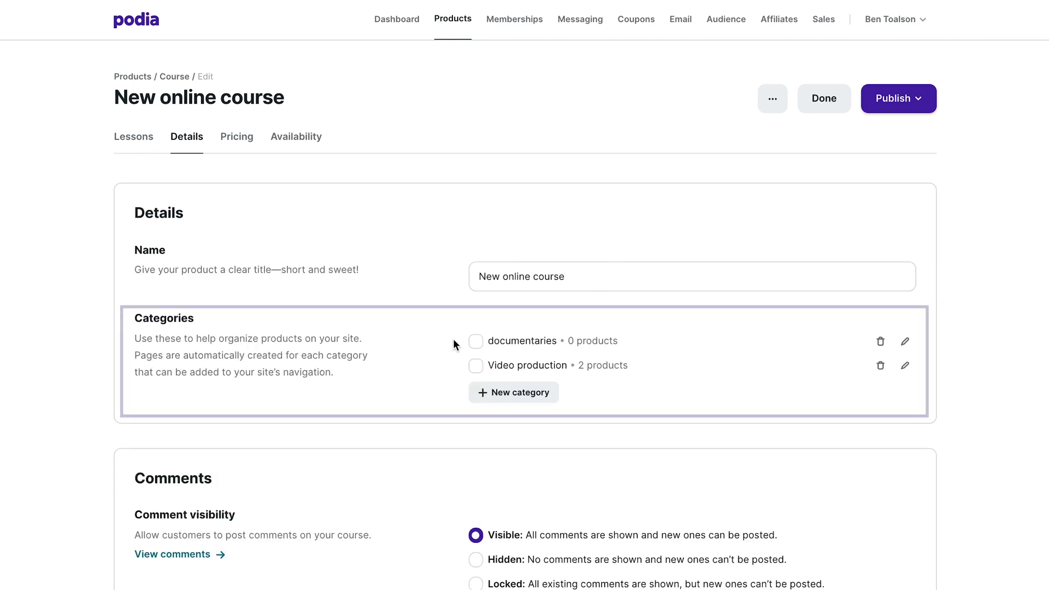
scroll(455, 340, "down", 1)
scroll(455, 339, "down", 1)
scroll(453, 340, "down", 1)
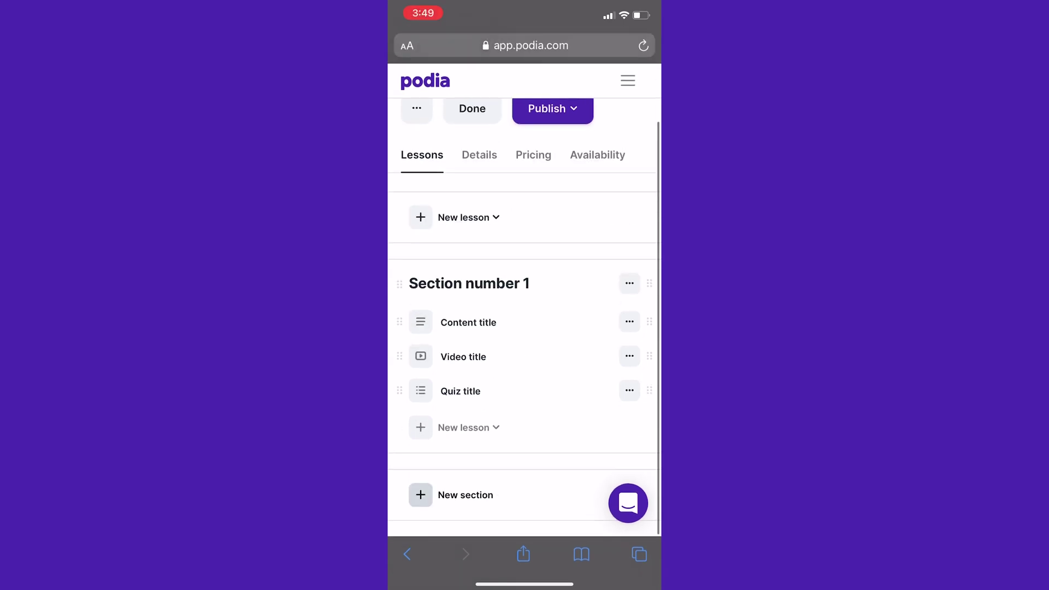
type("New sectionSectio")
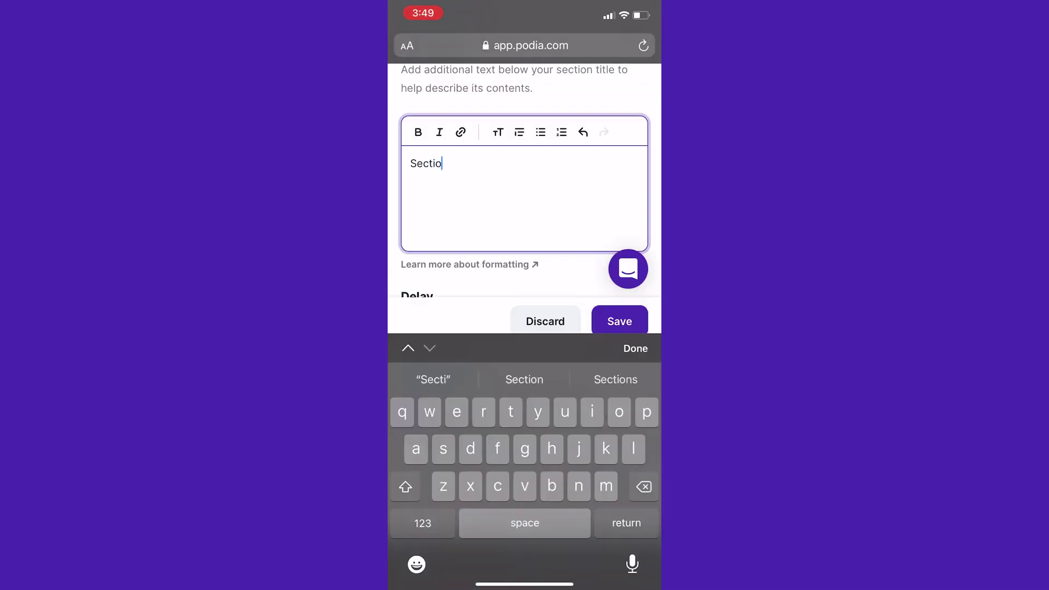
type("n descrip")
Save a second section 'New section' with its description
left_click(523, 379)
left_click(635, 348)
left_click(619, 511)
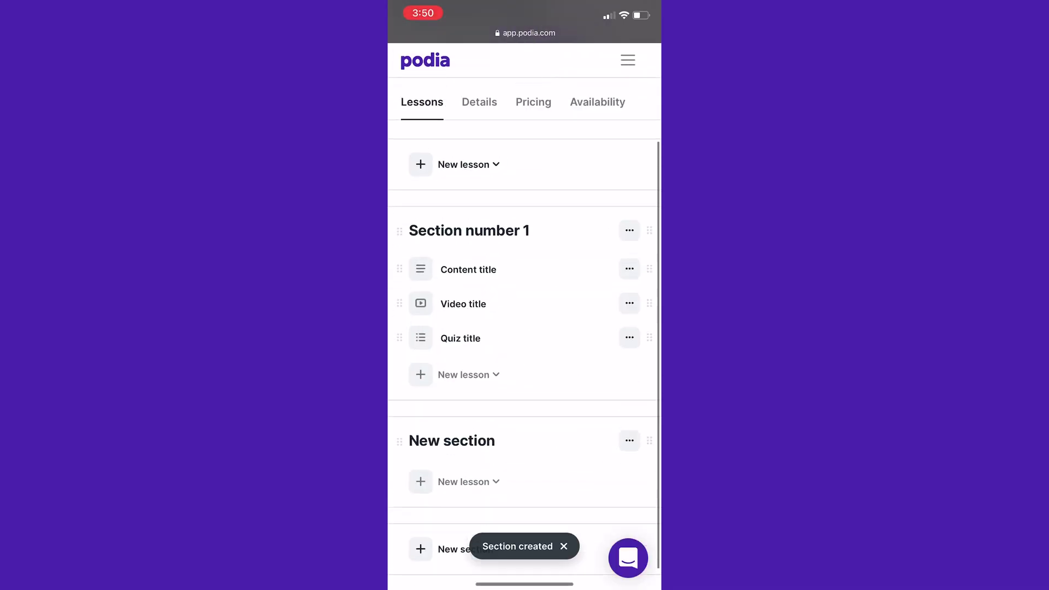
Add a text lesson titled 'Text content' with its content to the new section
left_click(455, 482)
left_click(471, 344)
type("Text content")
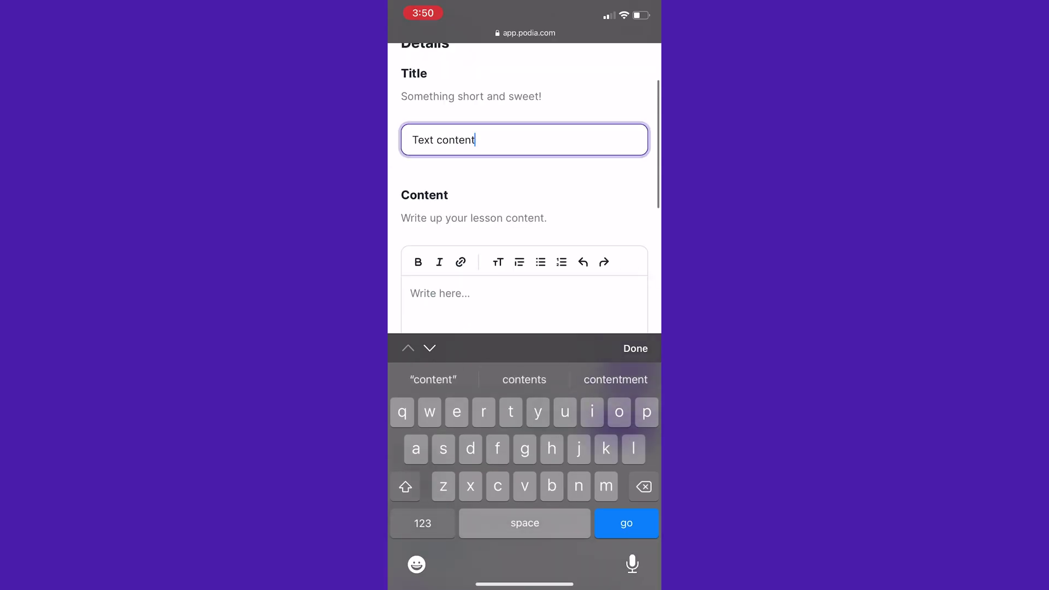
left_click(445, 293)
type("Here is some content")
left_click(635, 349)
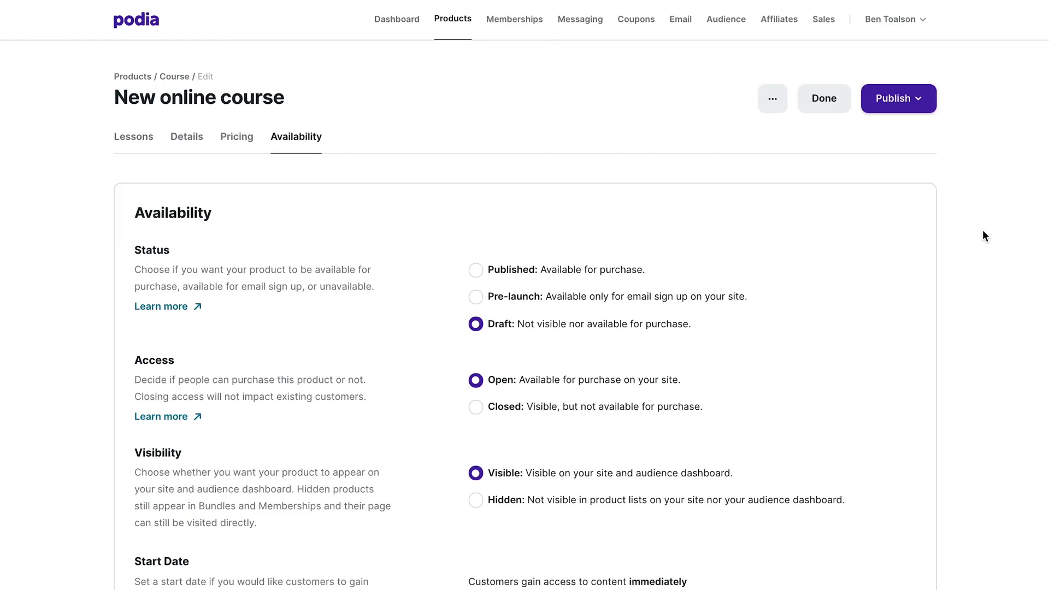
Show the course launch choices, Publish or Pre-launch, on the Availability tab
left_click(918, 106)
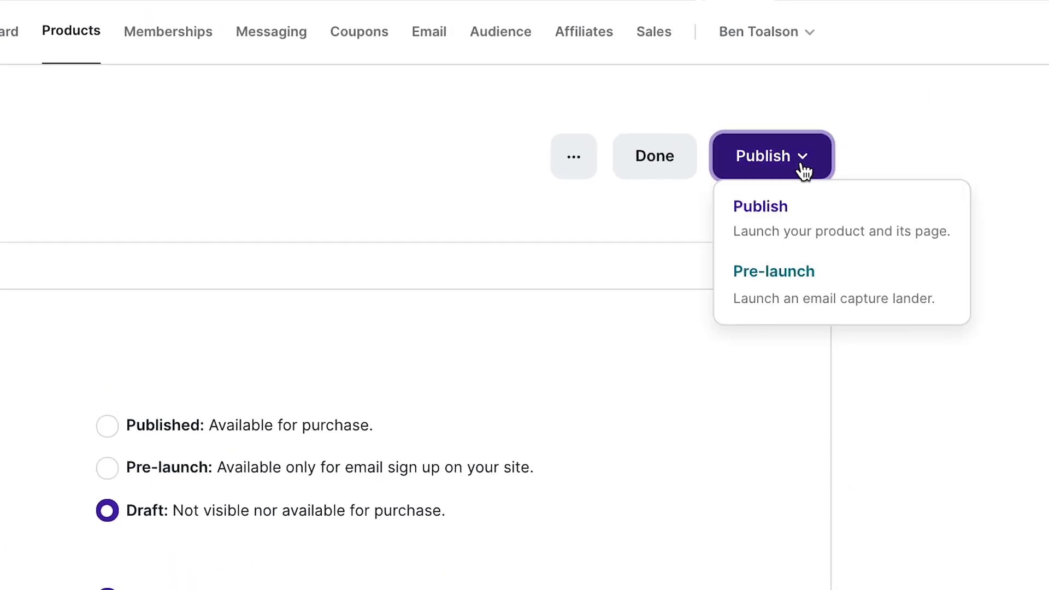